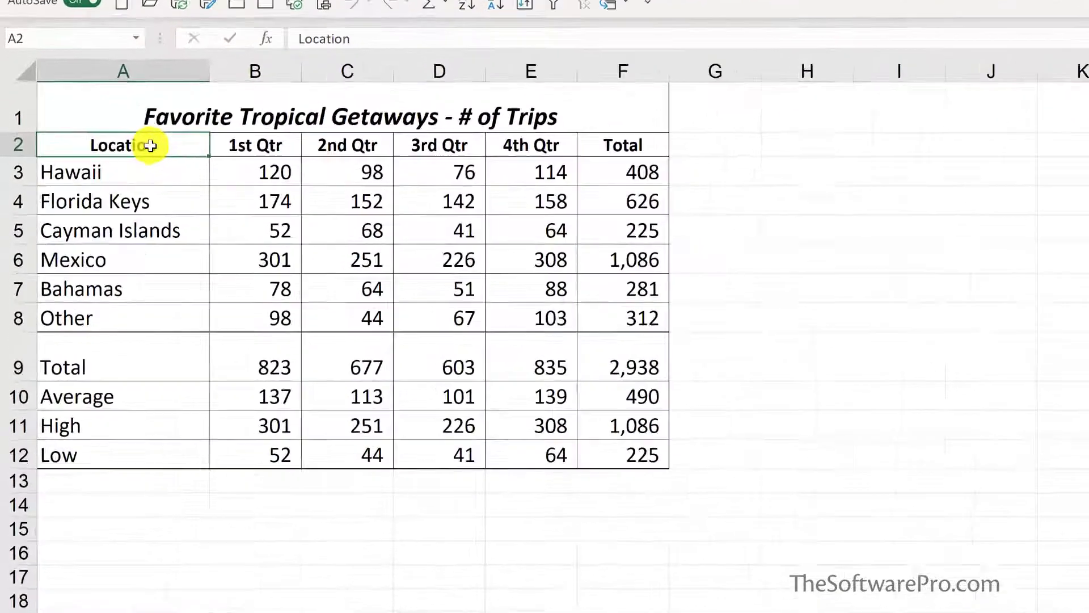
# - Insert a default embedded column chart of the quarterly trips per location from range A2:E8 on the Tropical Trips sheet
pyautogui.moveTo(111, 221); pyautogui.dragTo(392, 350)
pyautogui.moveTo(566, 312); pyautogui.dragTo(564, 313)
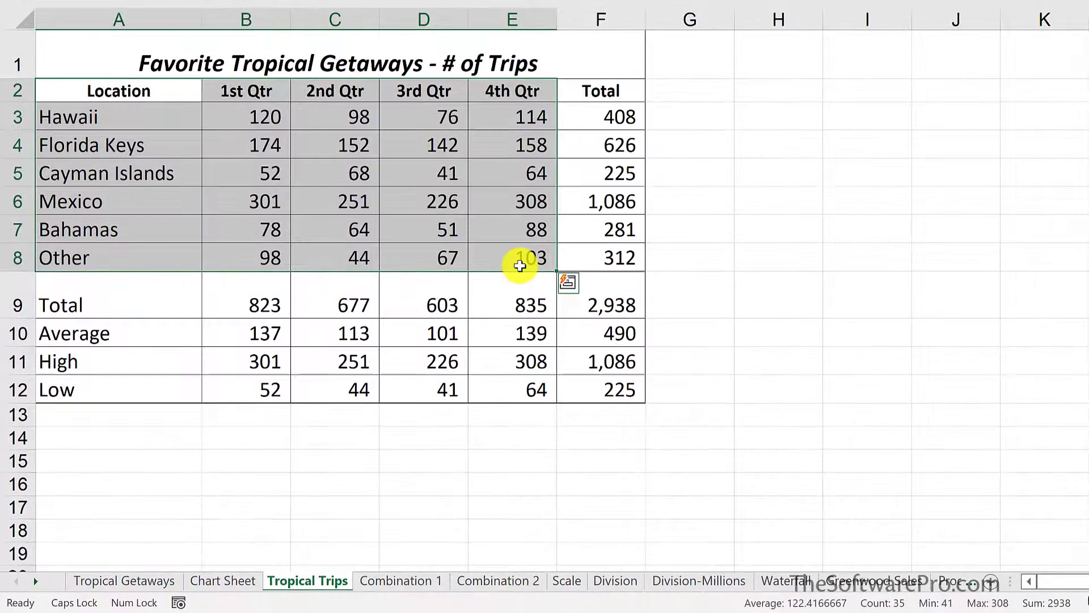
pyautogui.hotkey('alt', 'F1')
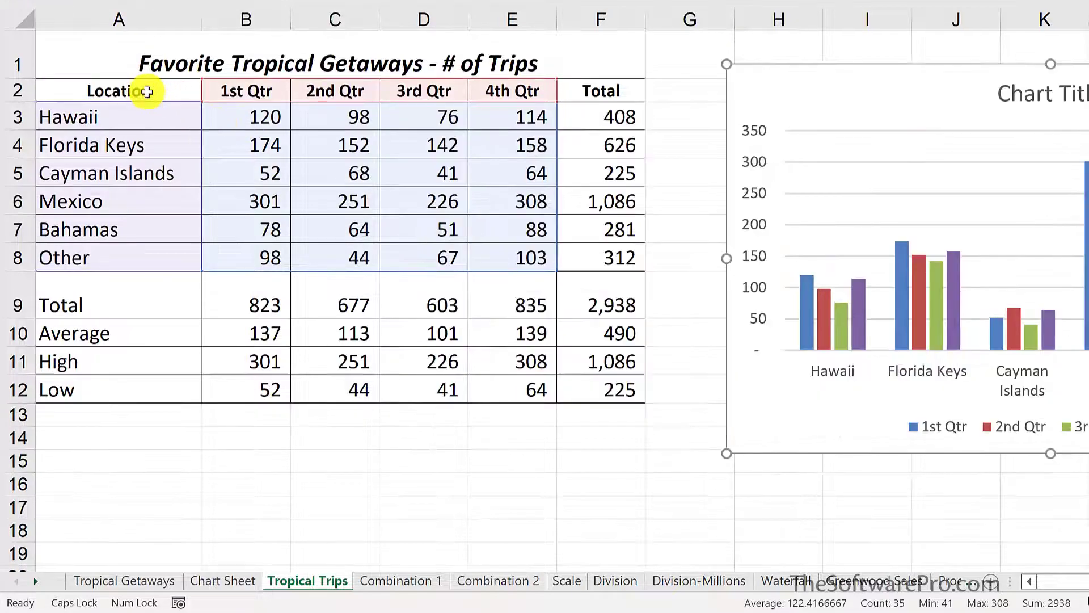
# - Create a default column chart on its own chart sheet from the quarterly data in A2:E8
pyautogui.click(148, 91)
pyautogui.moveTo(148, 92); pyautogui.dragTo(505, 250)
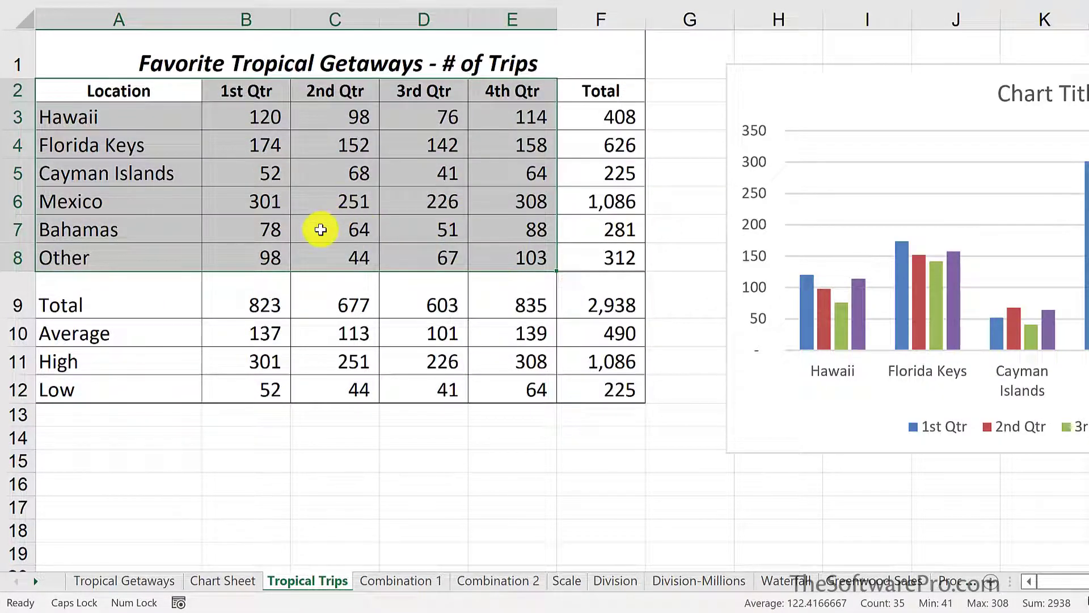
pyautogui.press('F11')
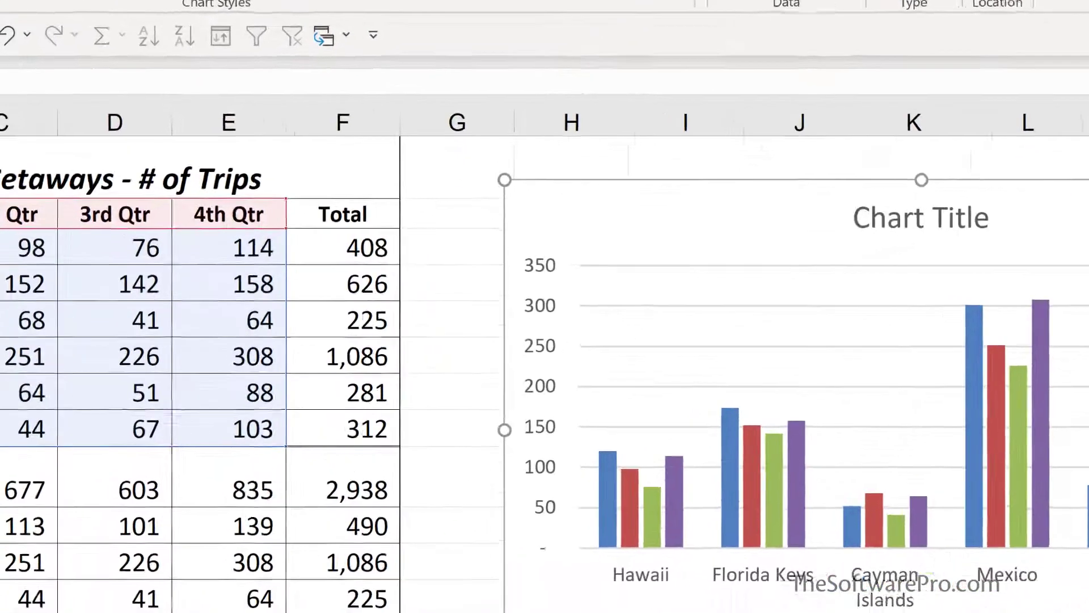
# - Review the destination sheets offered for moving the embedded column chart, leaving it on the Tropical Trips sheet
pyautogui.click(998, 2)
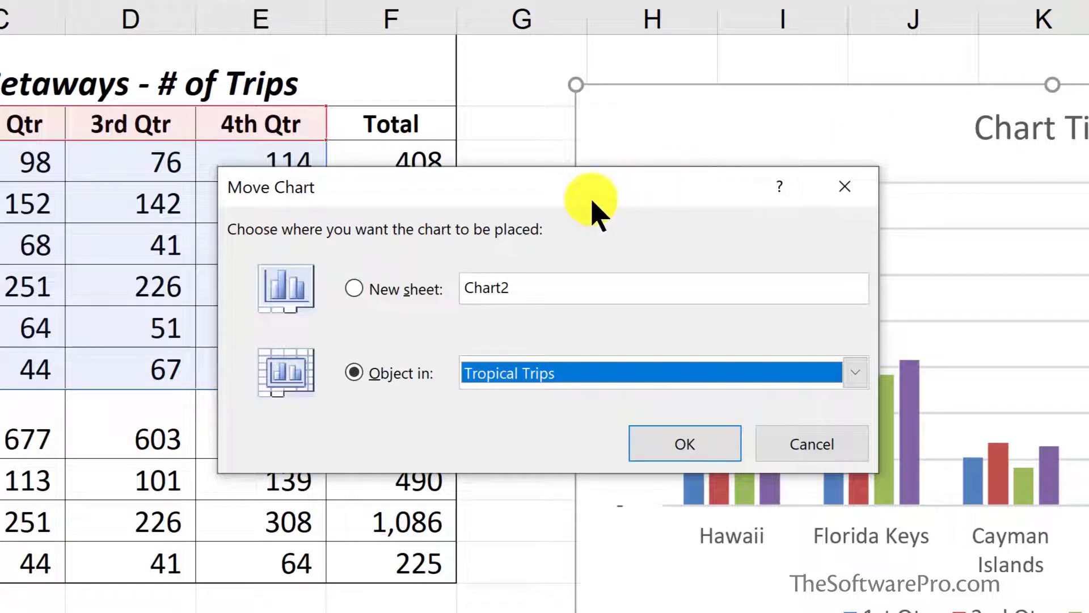
pyautogui.click(693, 381)
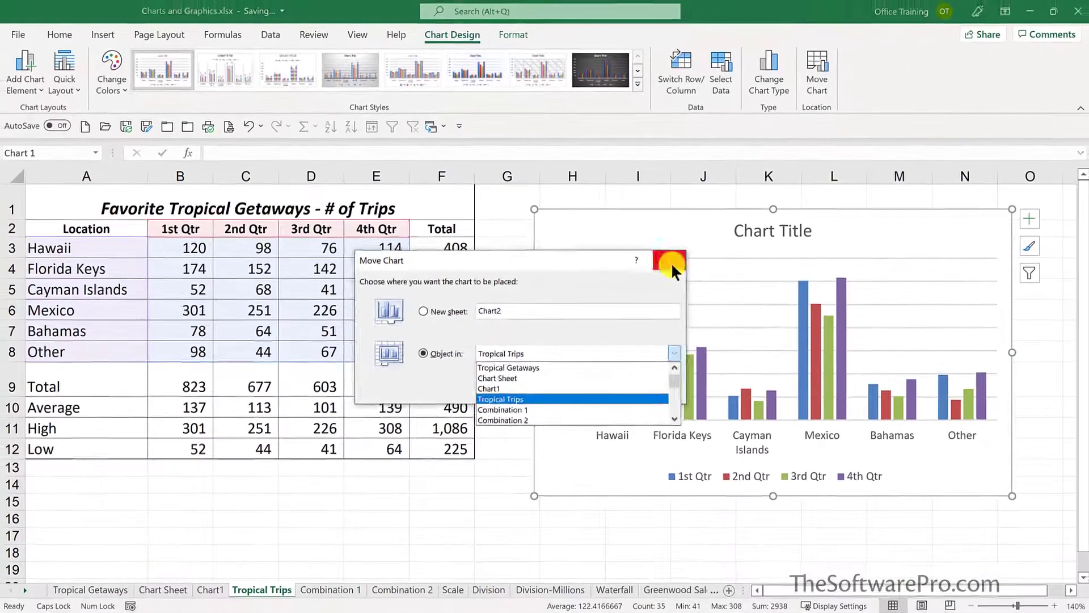
pyautogui.click(845, 187)
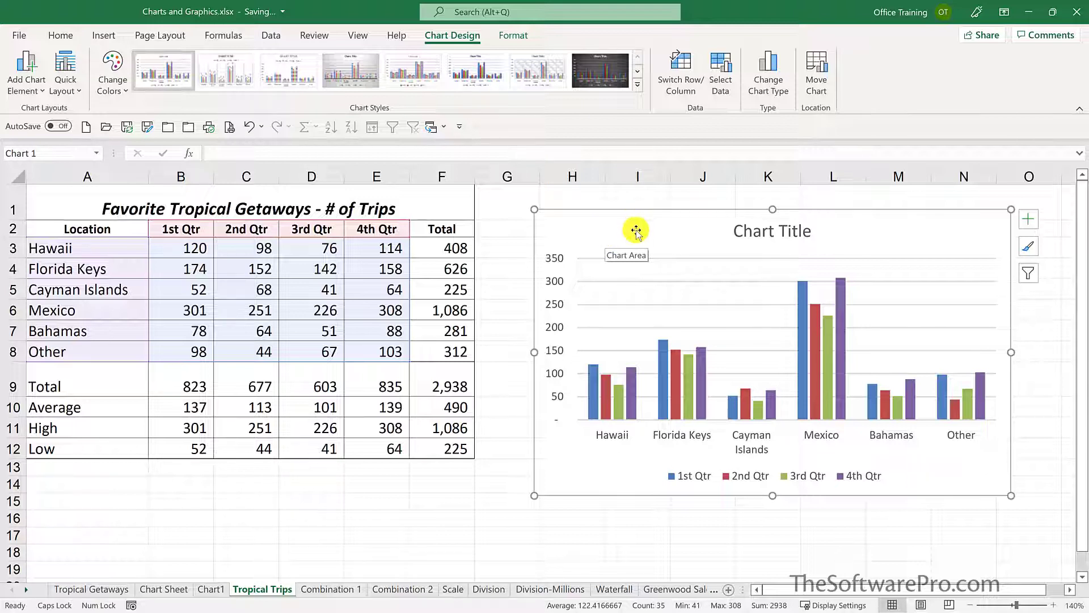
# - Change the embedded column chart on the Tropical Trips sheet to the Line chart type
pyautogui.click(763, 76)
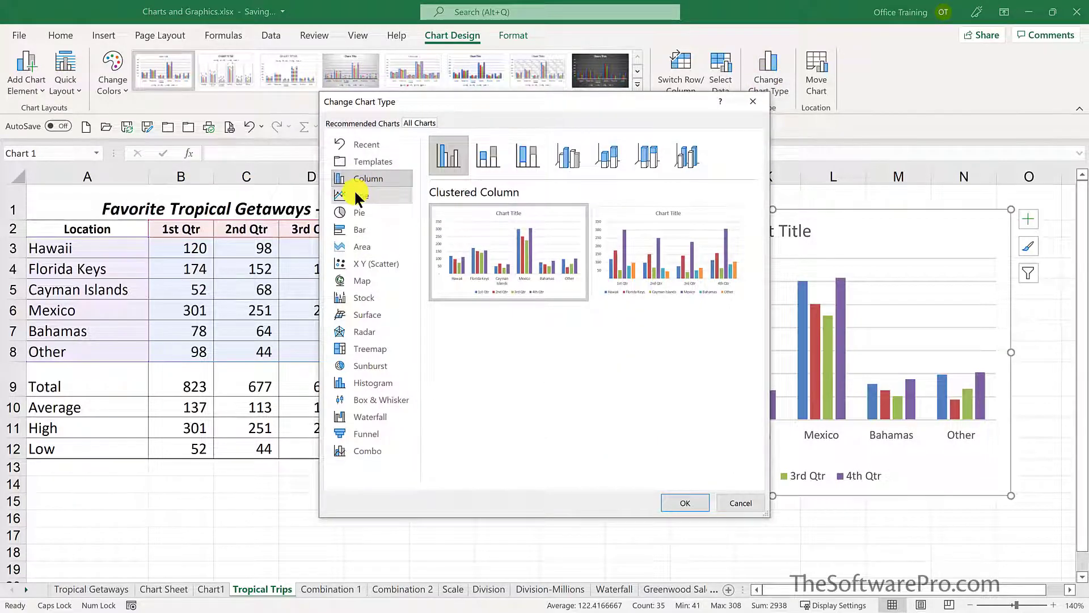
pyautogui.click(356, 194)
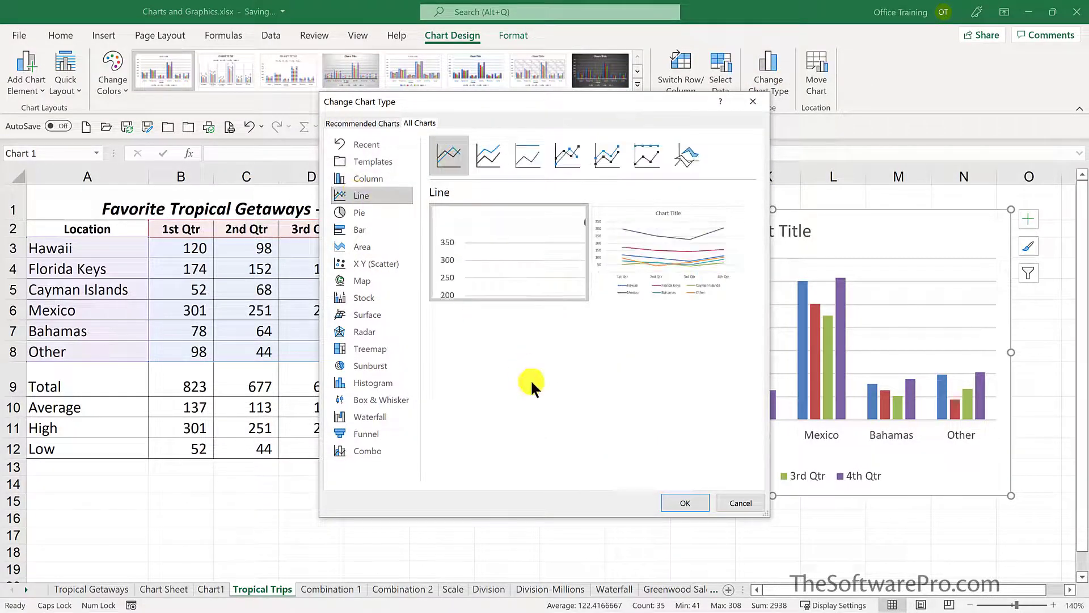
pyautogui.click(668, 500)
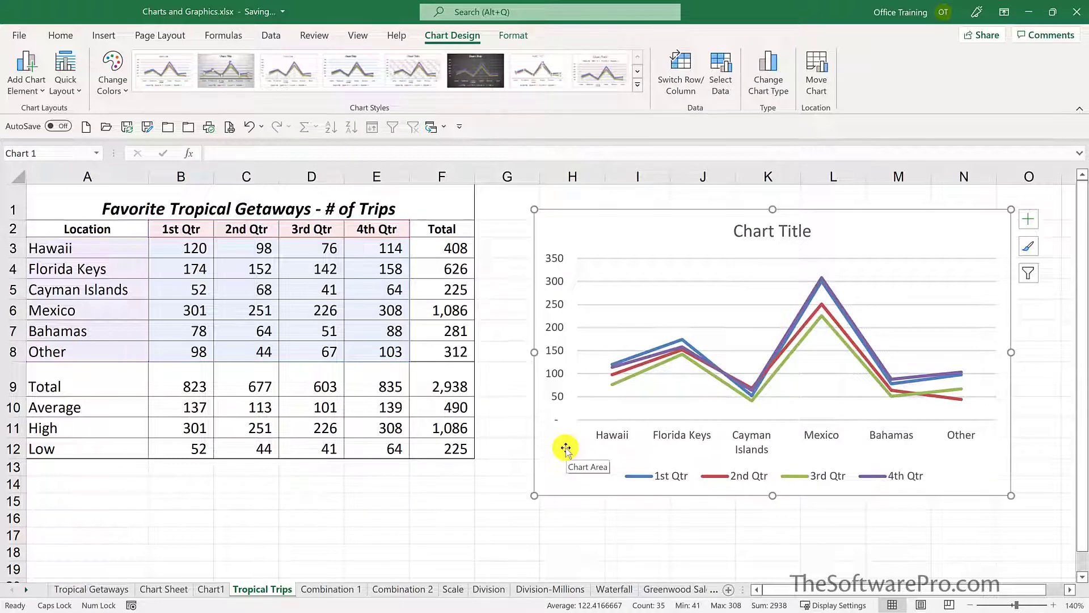
# - Undo the change to a line chart and delete the embedded chart from the Tropical Trips sheet
pyautogui.hotkey('ctrl', 'z')
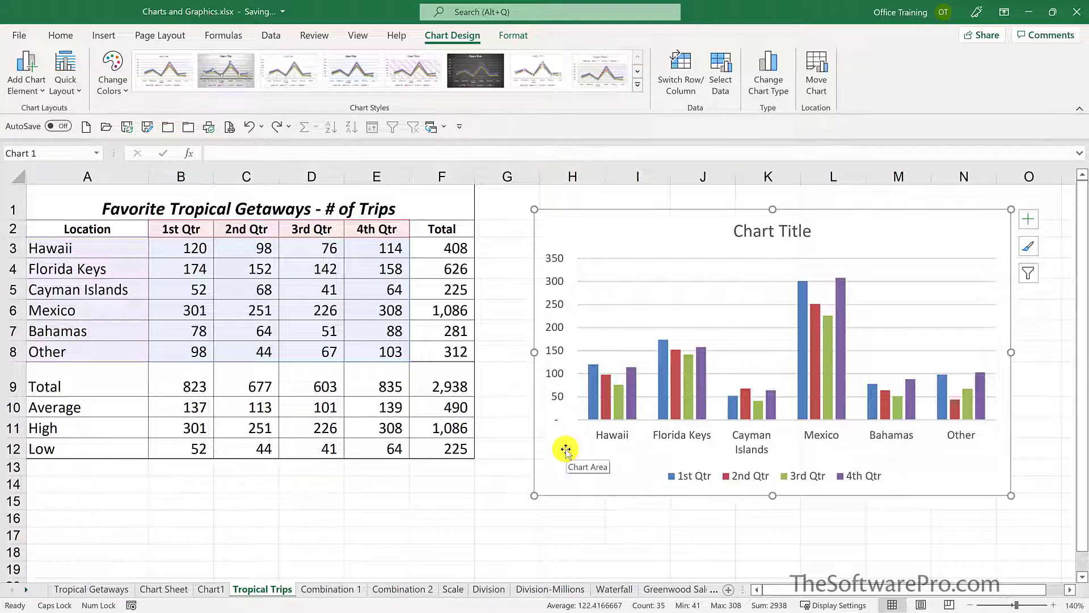
pyautogui.press('Delete')
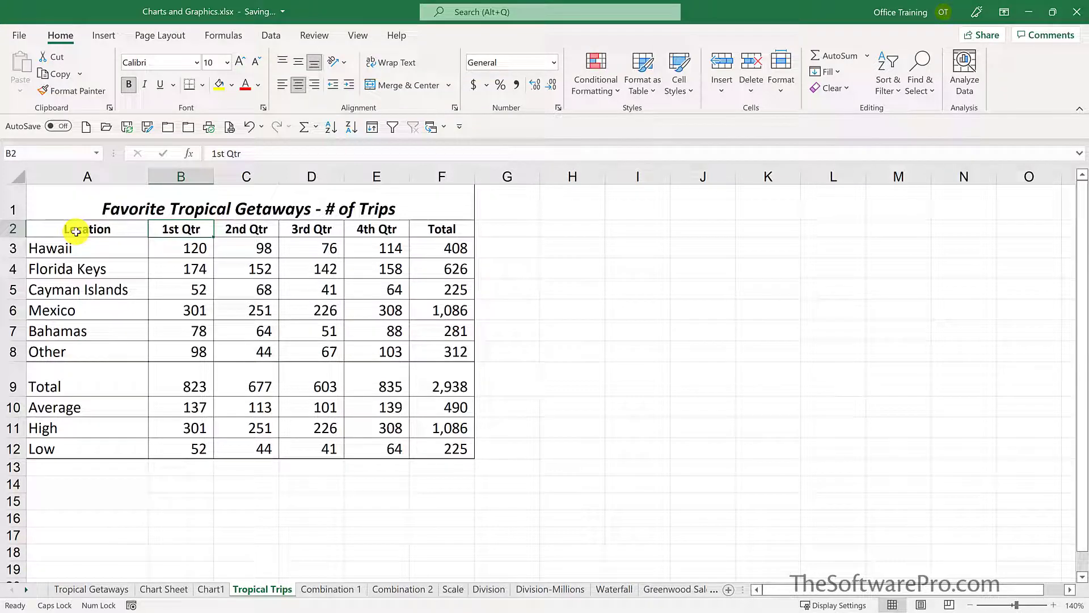
# - Insert a 2-D Clustered Column chart of the first three quarters from A2:D8 and place it beside the table
pyautogui.moveTo(75, 231); pyautogui.dragTo(373, 356)
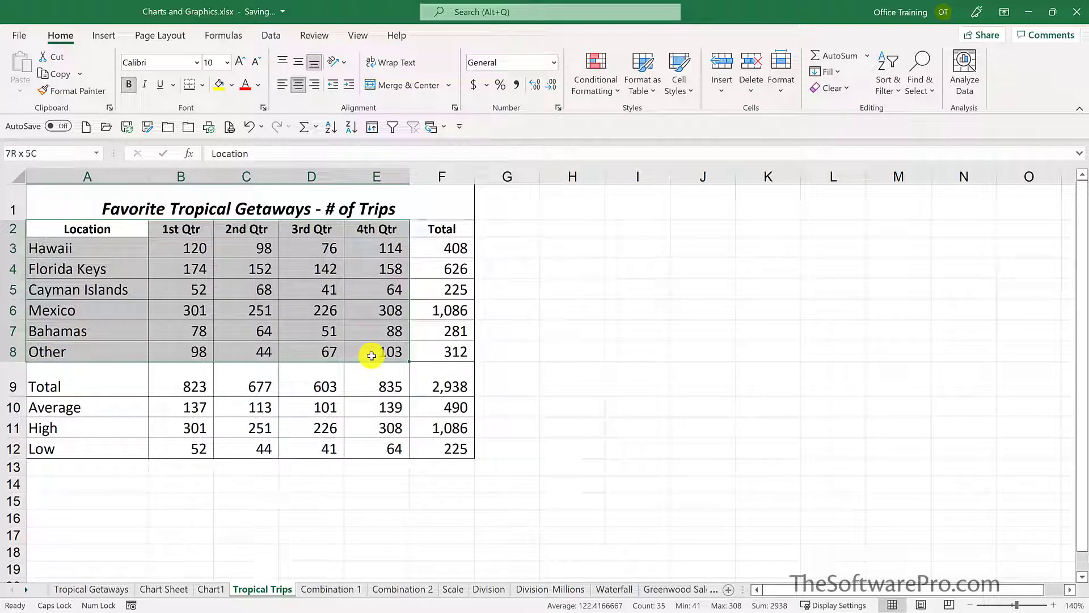
pyautogui.moveTo(371, 354); pyautogui.dragTo(331, 353)
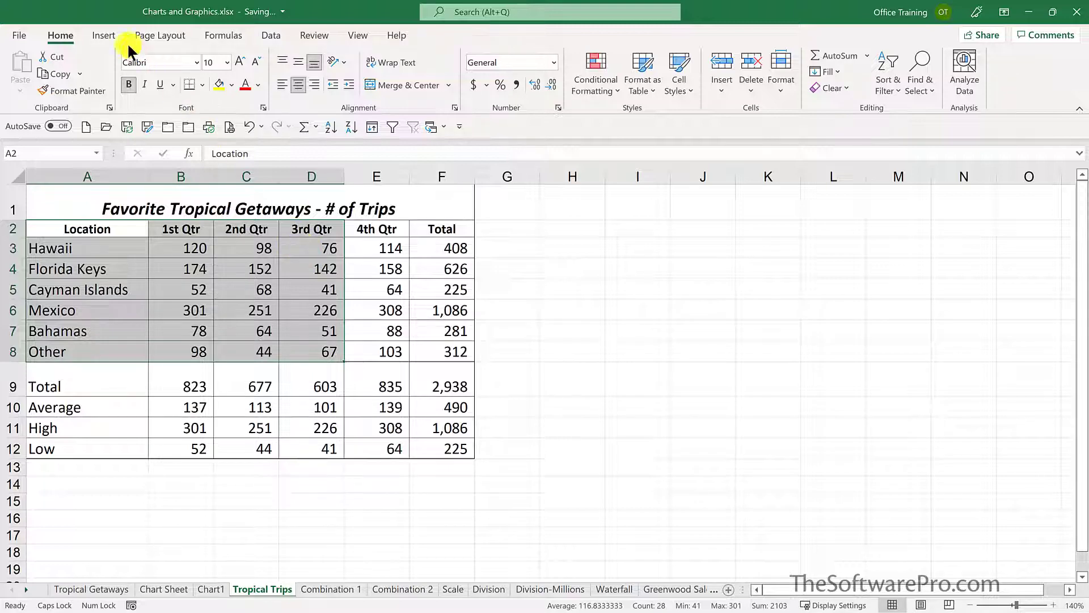
pyautogui.click(106, 32)
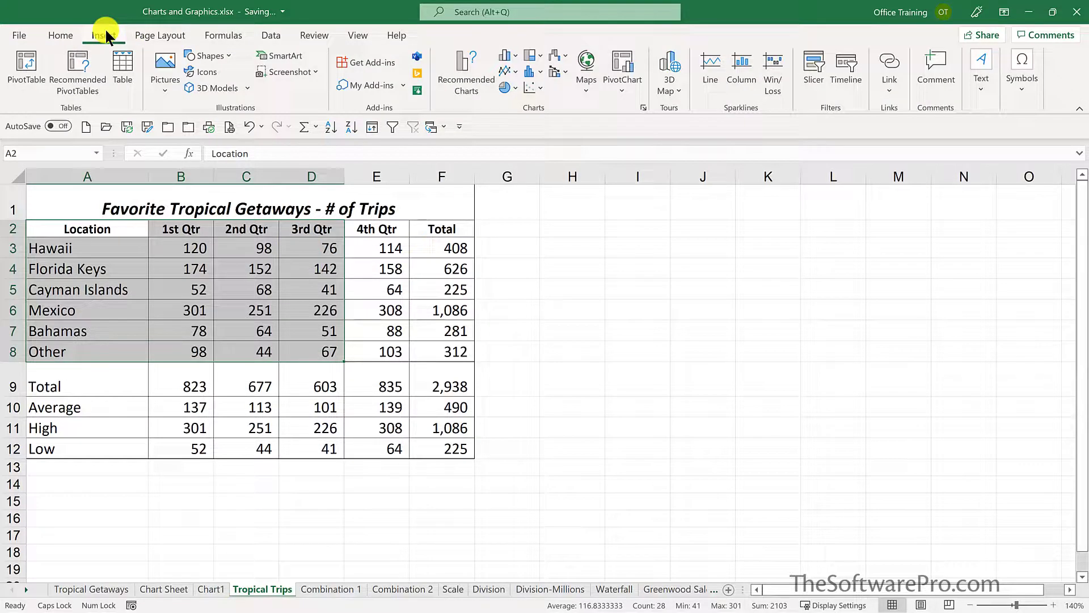
pyautogui.click(512, 52)
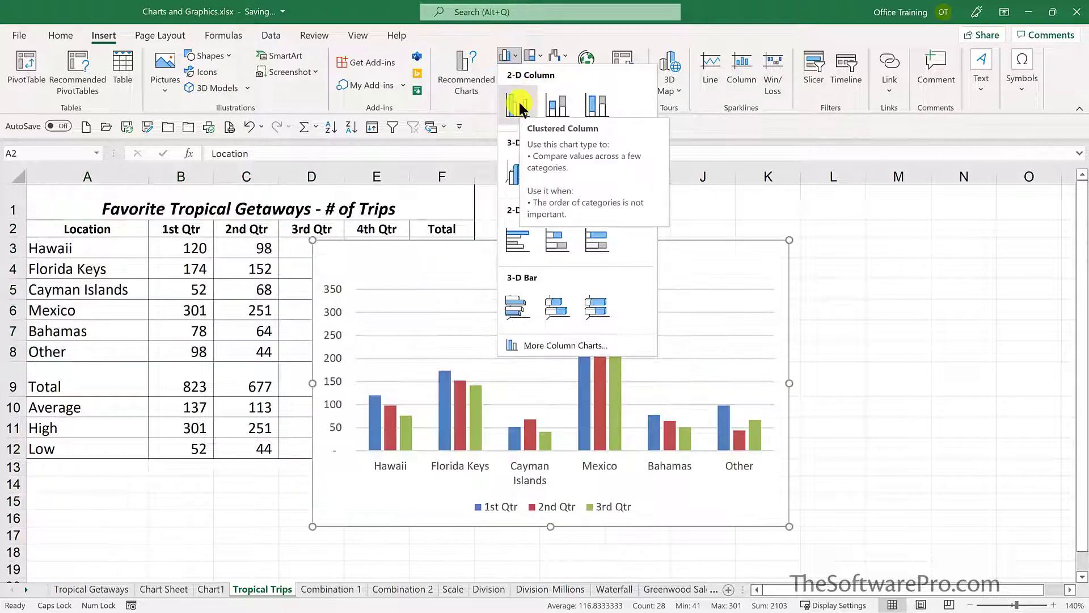
pyautogui.click(517, 103)
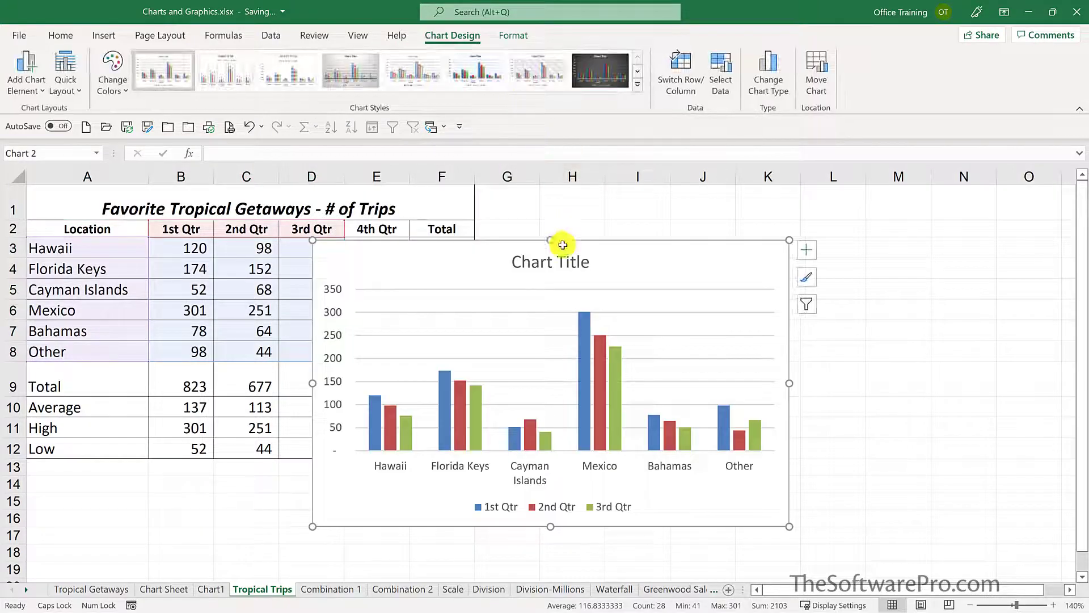
pyautogui.moveTo(624, 270); pyautogui.dragTo(809, 248)
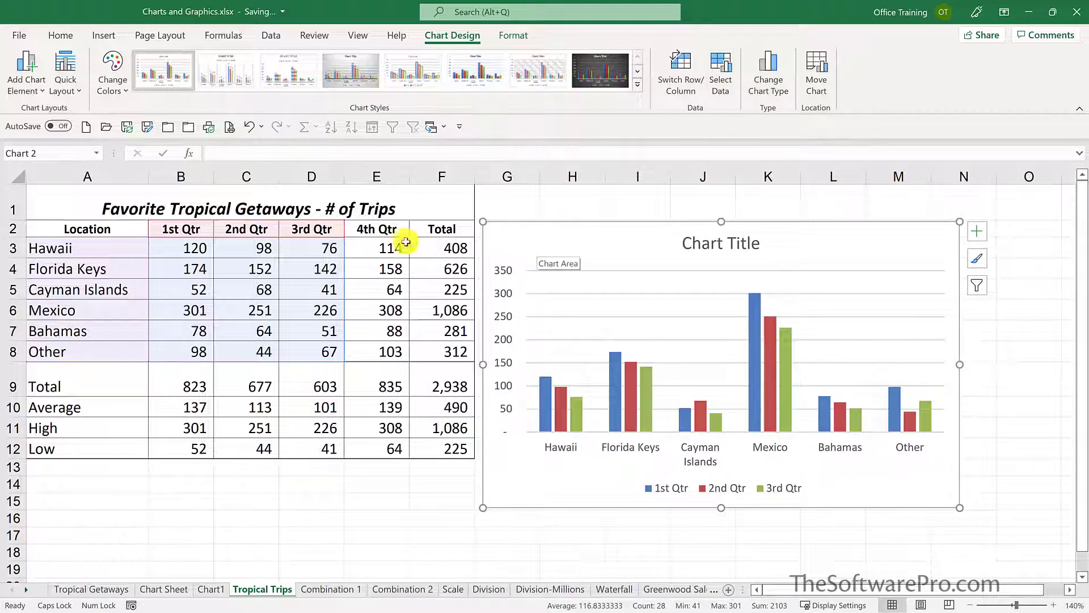
# - Copy the 4th Qtr data in E2:E8 and paste it into the clustered column chart as an additional series
pyautogui.moveTo(368, 227); pyautogui.dragTo(372, 350)
pyautogui.hotkey('ctrl', 'c')
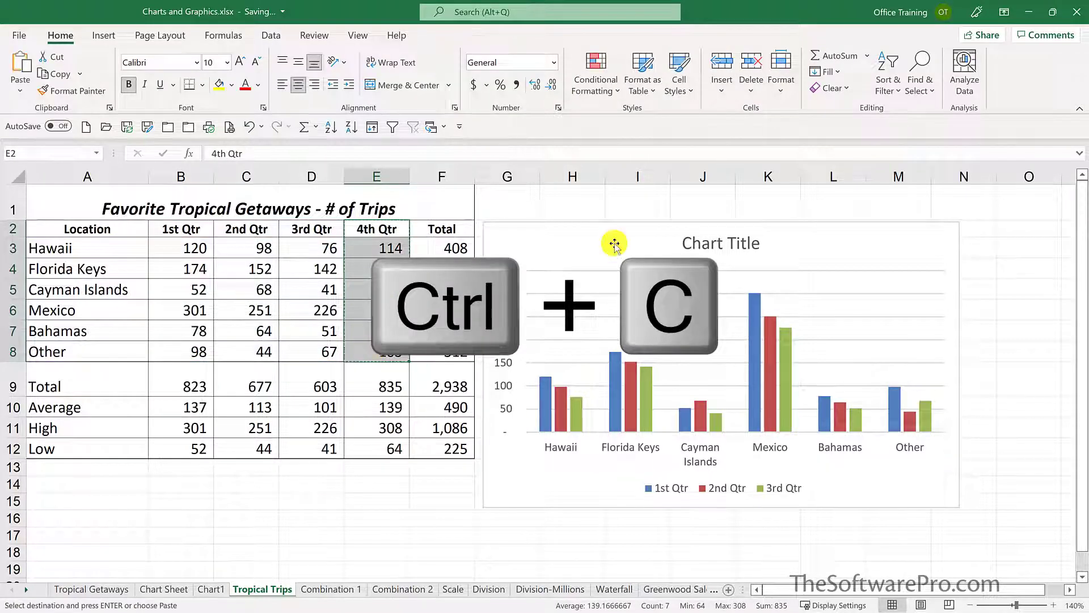
pyautogui.rightClick(612, 240)
pyautogui.click(648, 274)
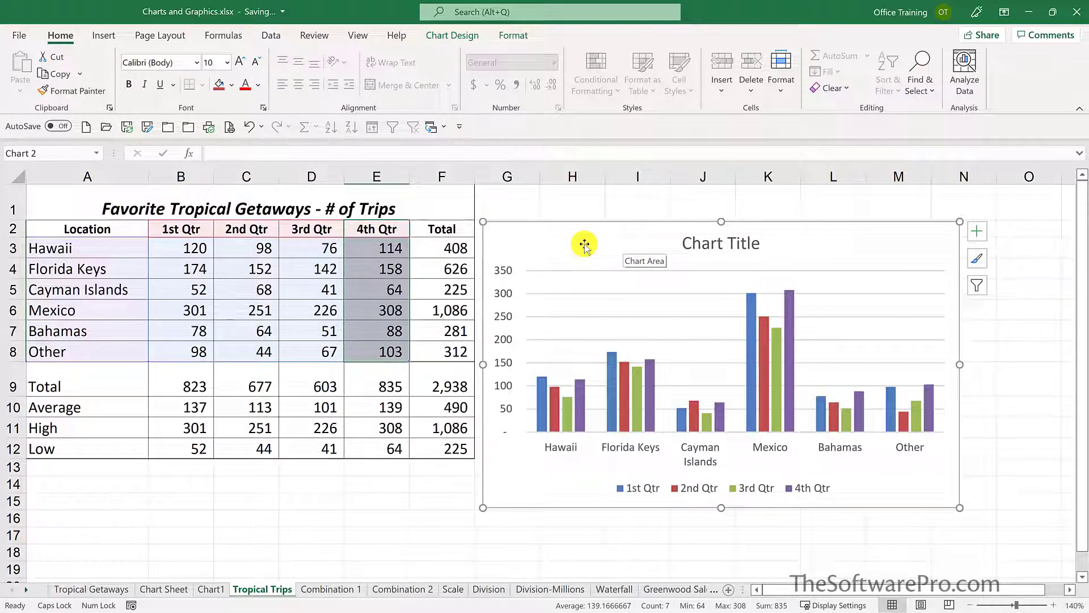
pyautogui.click(307, 232)
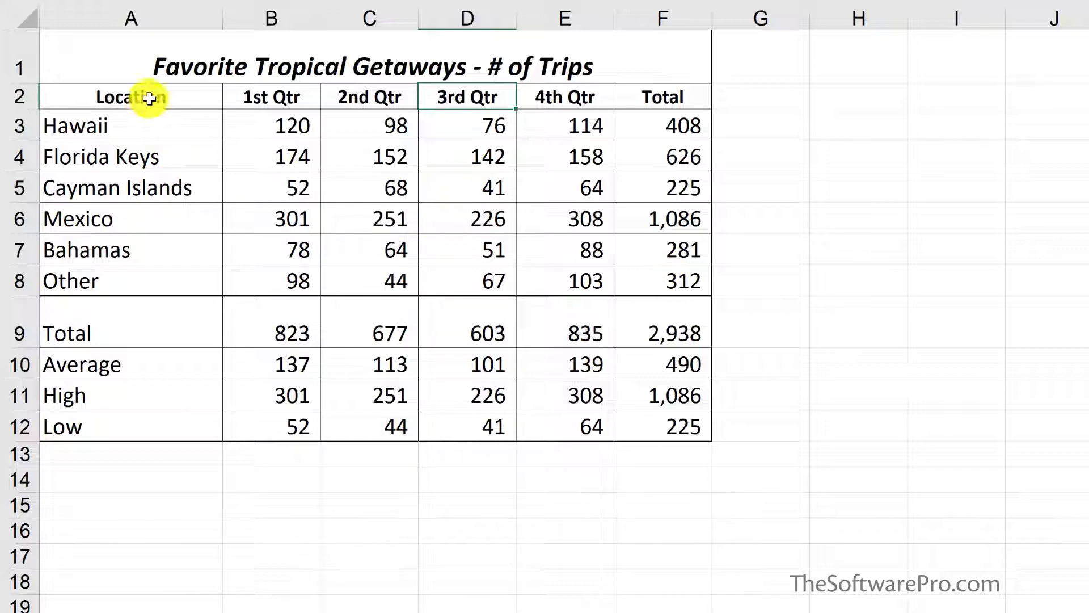
# - Insert a 2-D Pie chart from the nonadjacent ranges A2:A8 and F2:F8 and place it beside the table
pyautogui.moveTo(149, 97); pyautogui.dragTo(140, 281)
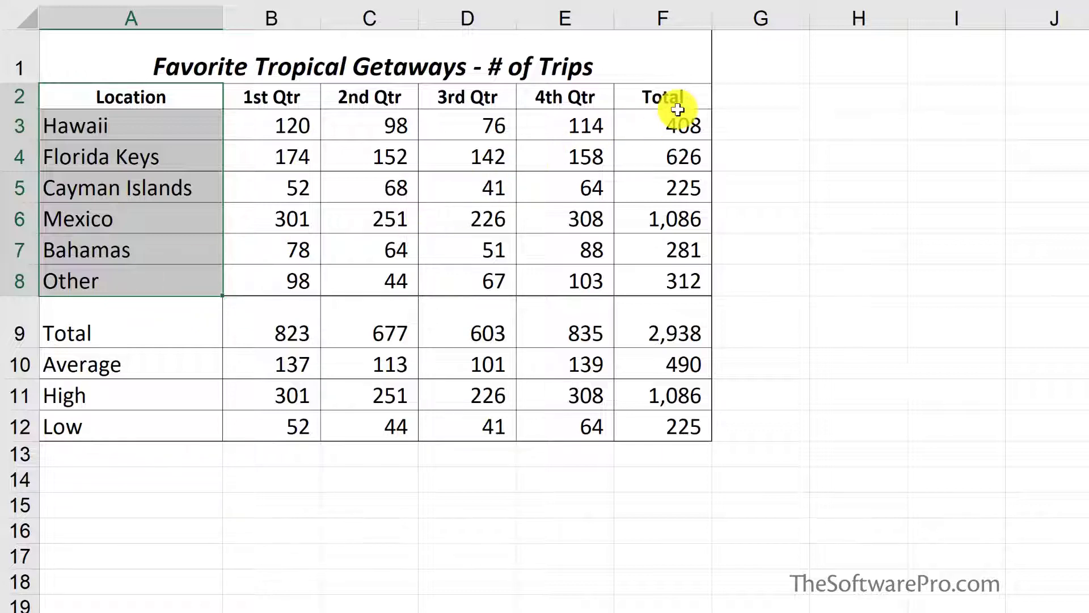
pyautogui.press('ctrl')
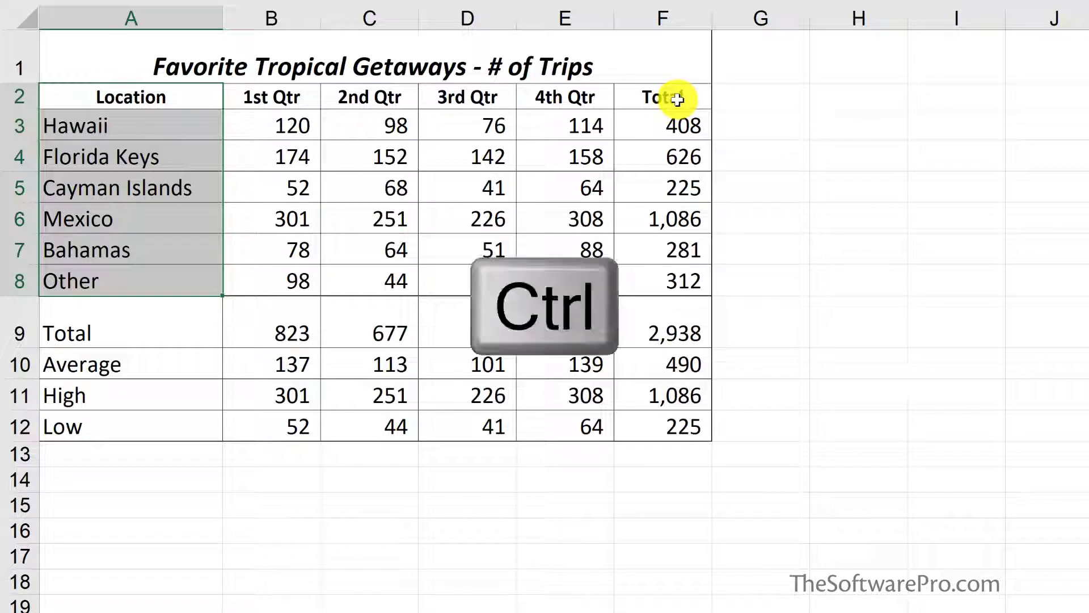
pyautogui.moveTo(678, 98); pyautogui.dragTo(669, 279)
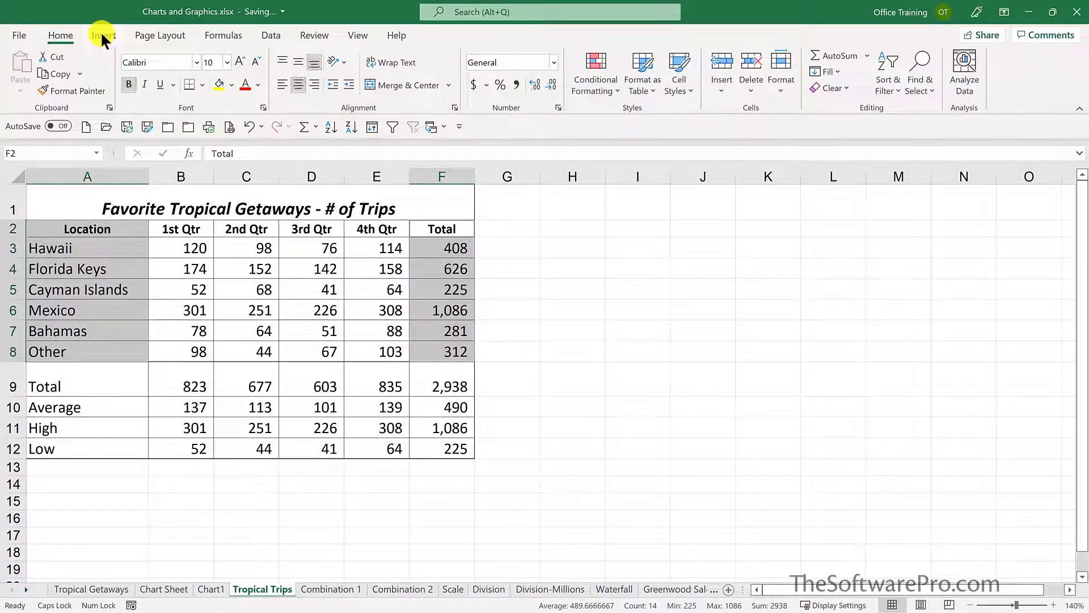
pyautogui.click(103, 35)
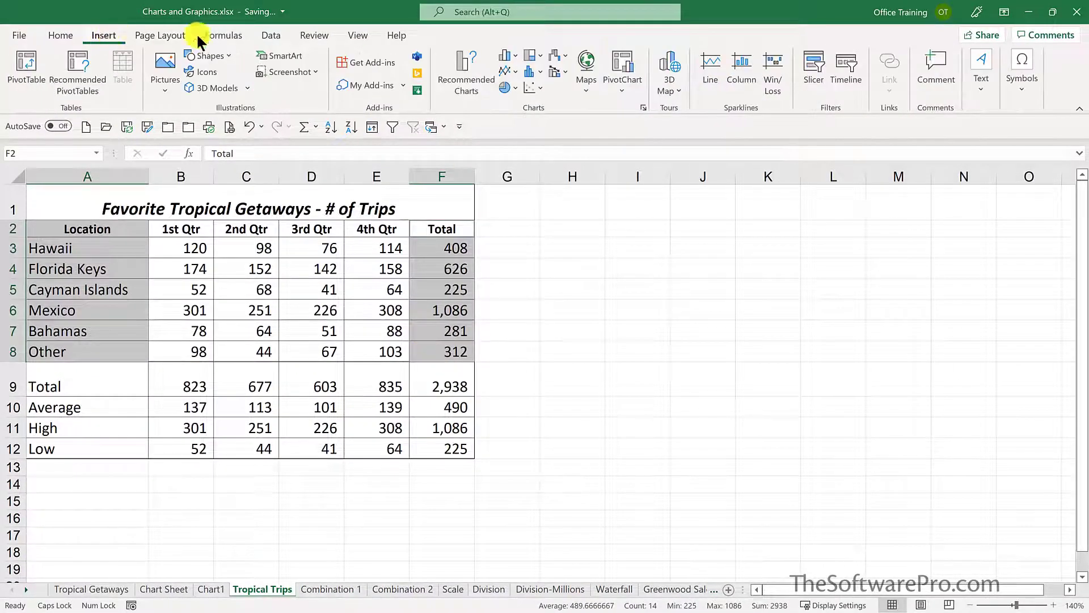
pyautogui.click(513, 87)
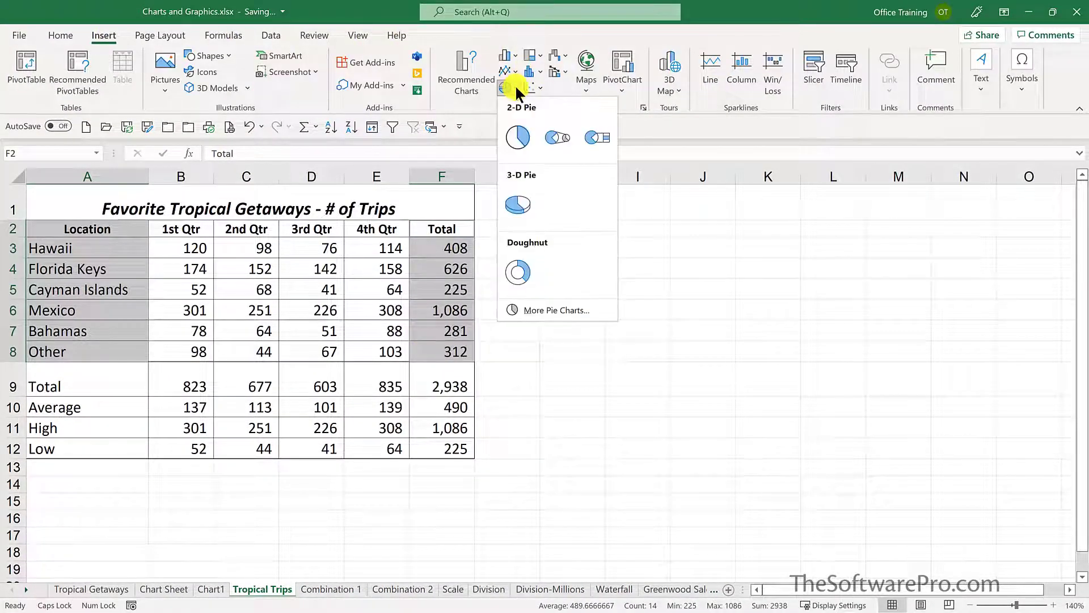
pyautogui.click(515, 142)
pyautogui.moveTo(678, 260); pyautogui.dragTo(890, 242)
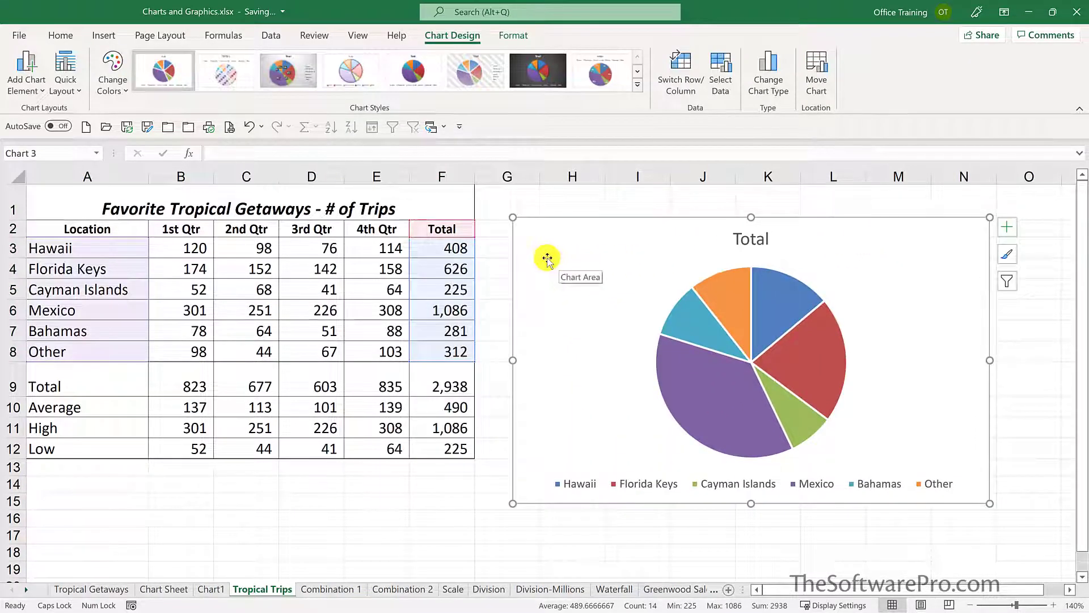